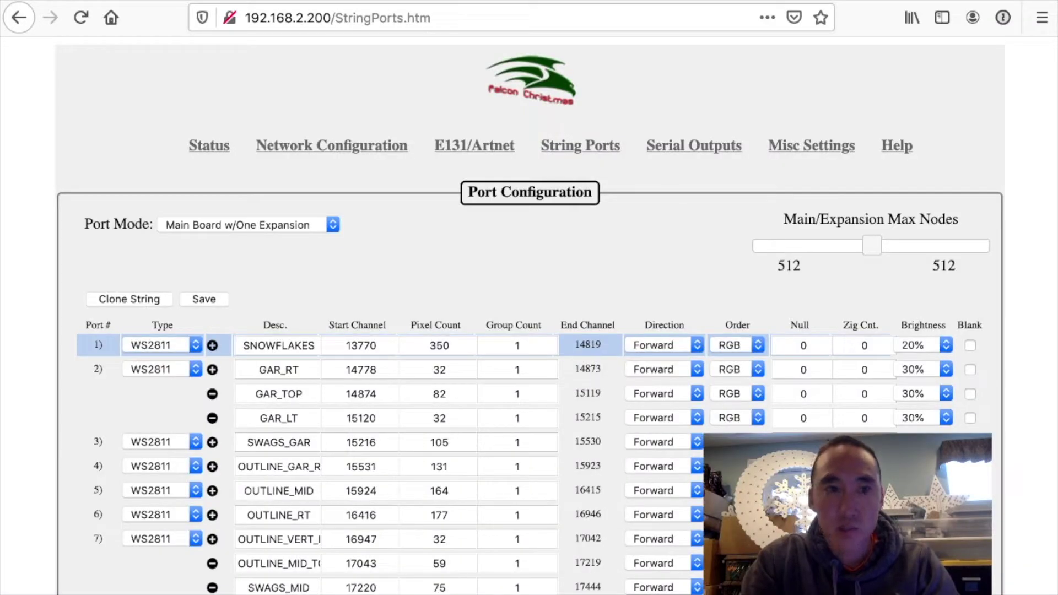
Check the SNOWFLAKES port's brightness setting, and highlight the brightness headings with the 50-pixel row in the Excel Amperage Draw Table
left_click(922, 345)
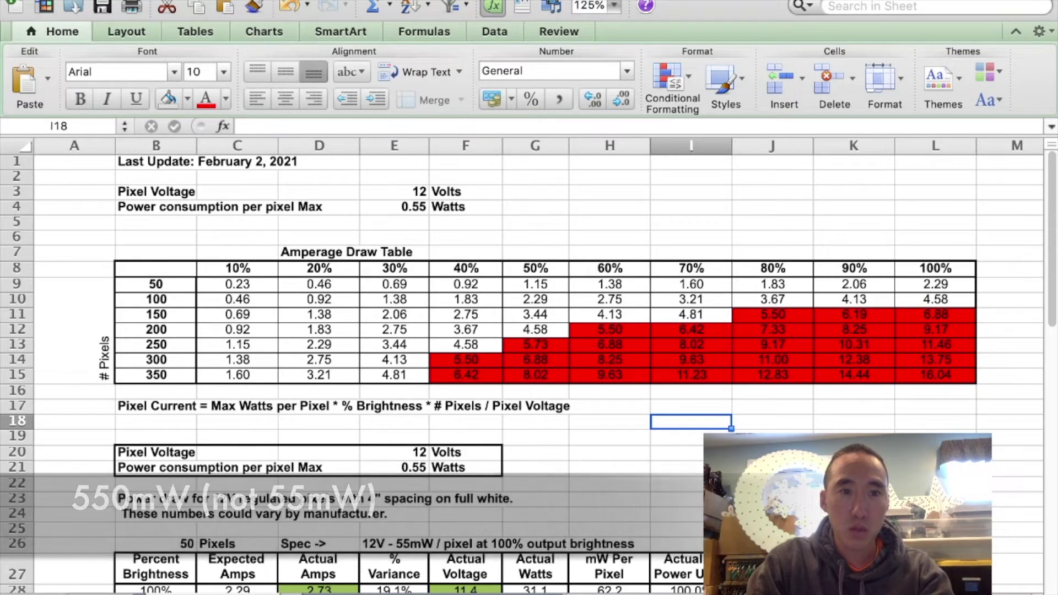
left_click_drag(238, 284, 935, 269)
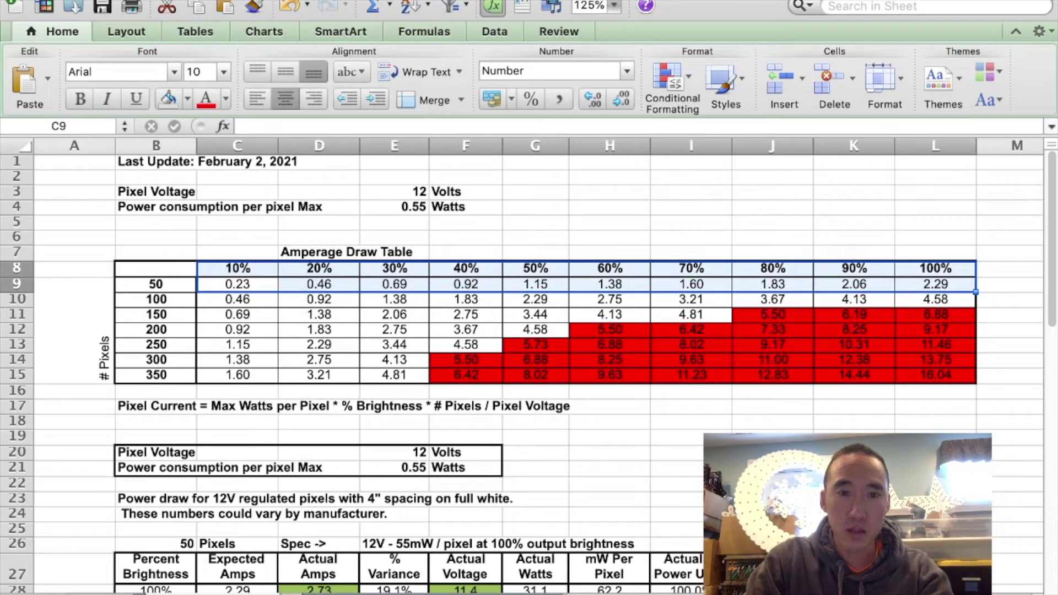
Locate the measured power draw table below and check its pixel count and per-pixel specification in row 26
scroll(522, 373, "down", 6)
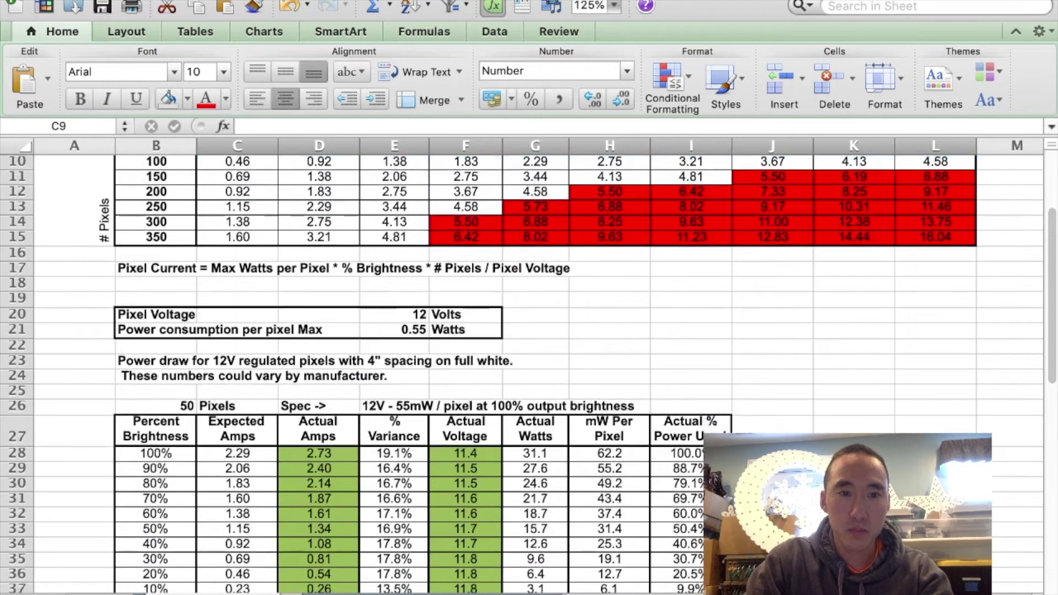
scroll(522, 373, "down", 3)
scroll(523, 372, "down", 2)
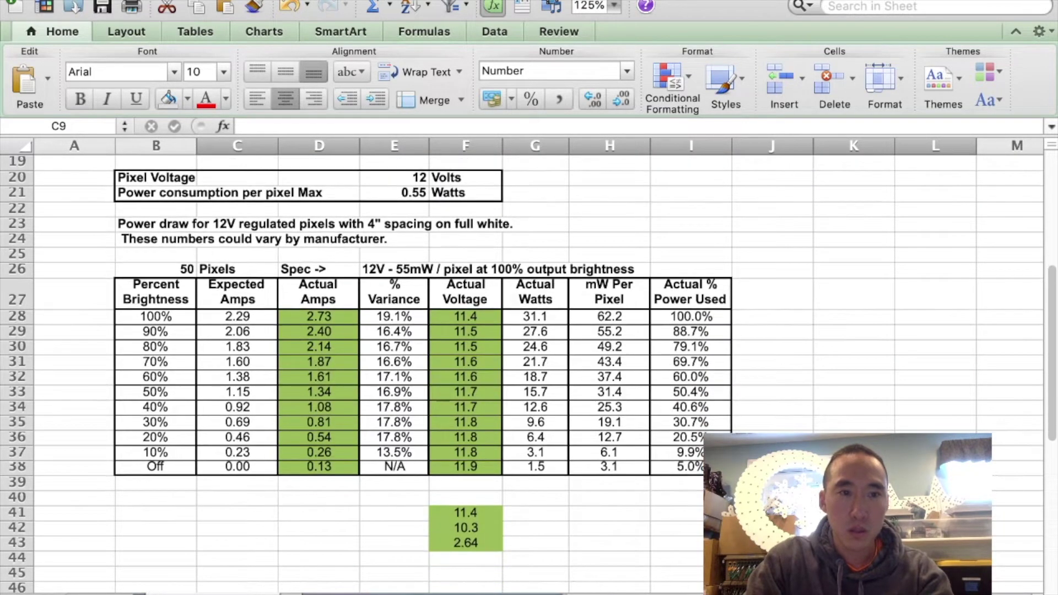
left_click(155, 293)
left_click(156, 269)
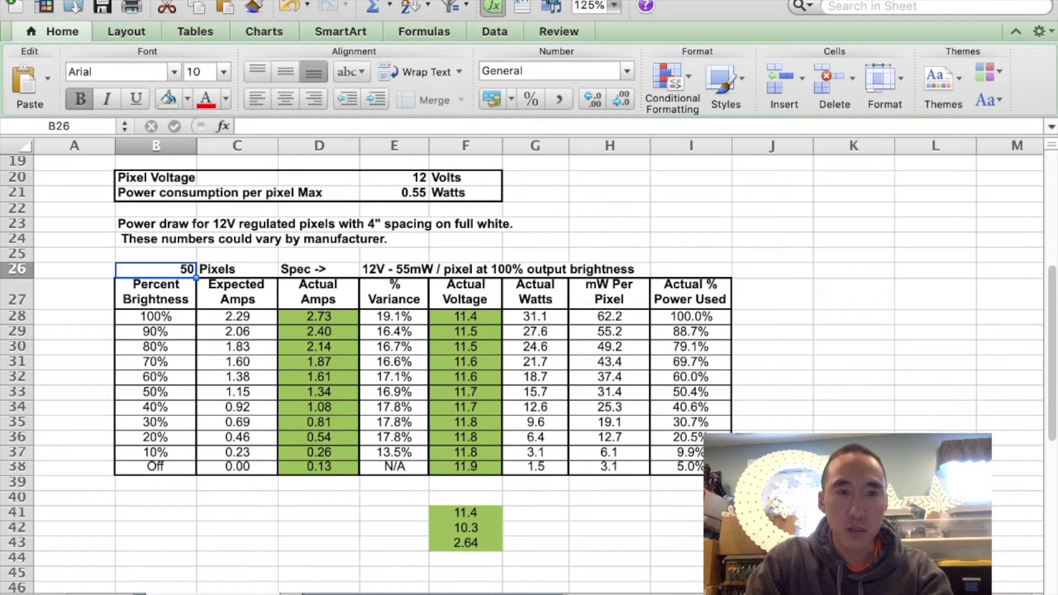
left_click(394, 269)
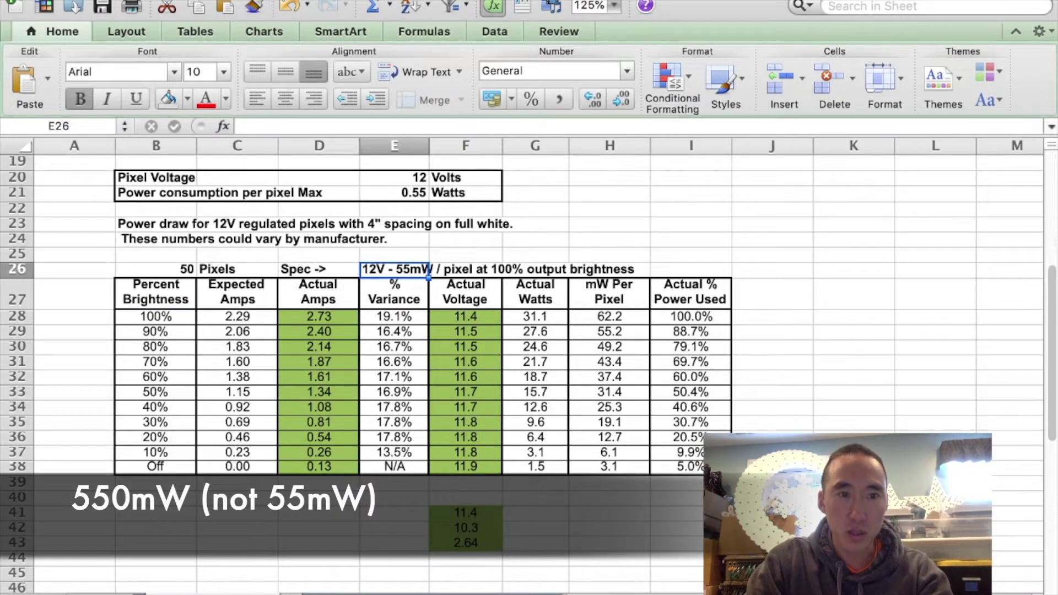
Examine the measured table's brightness, expected and actual amps, voltage, watts, mW per pixel and actual power used columns
left_click_drag(156, 317, 156, 451)
left_click_drag(237, 316, 237, 452)
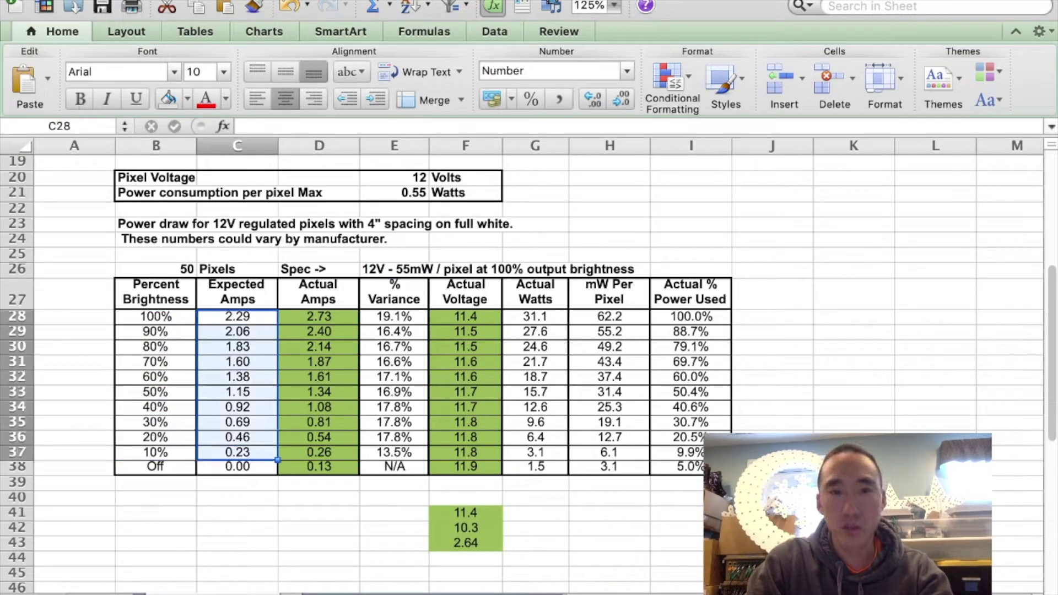
left_click_drag(319, 316, 318, 452)
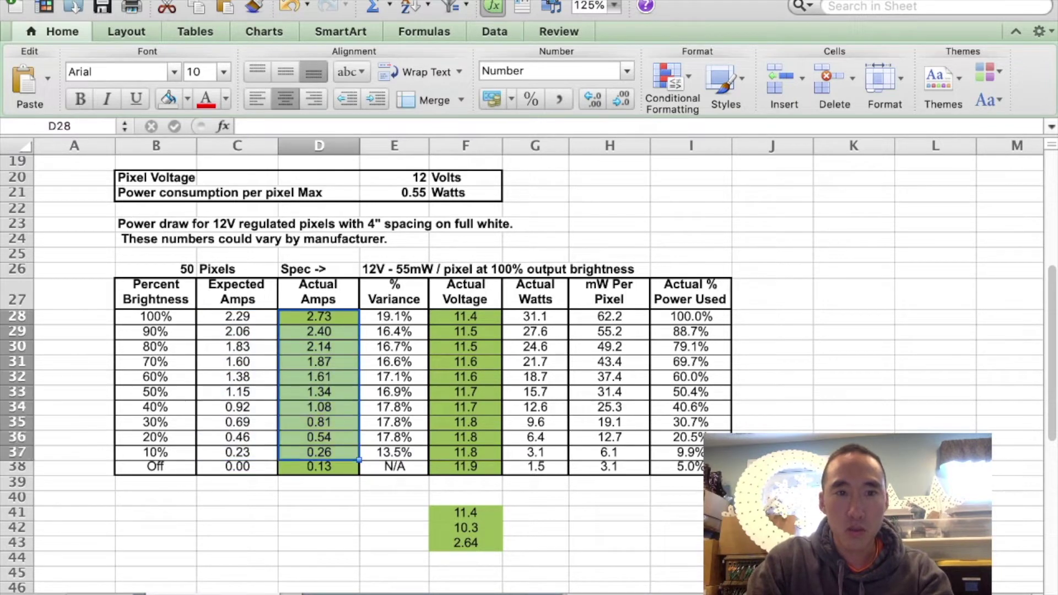
left_click_drag(465, 316, 466, 452)
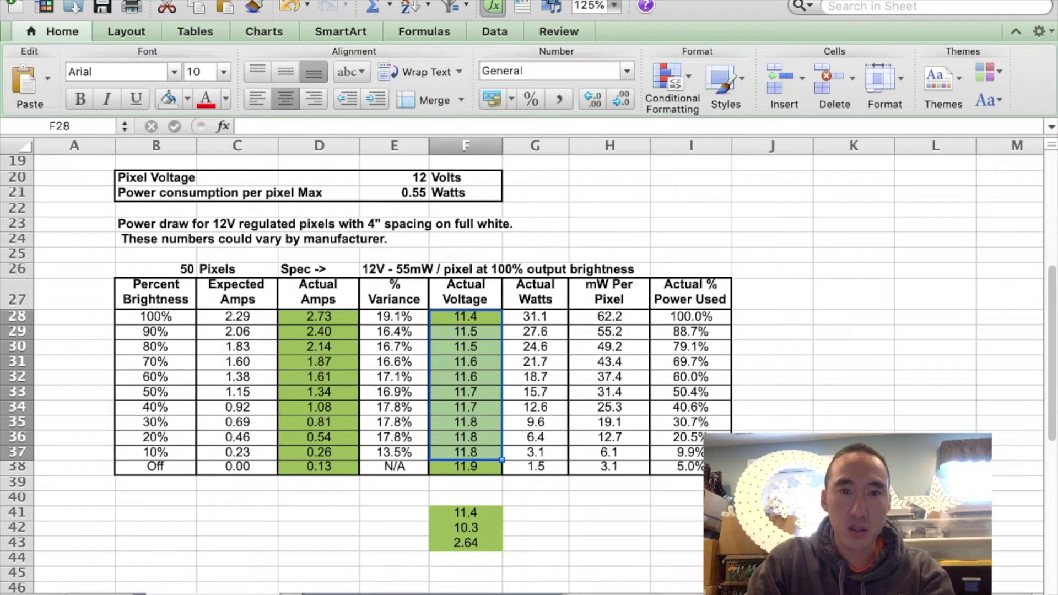
left_click(535, 316)
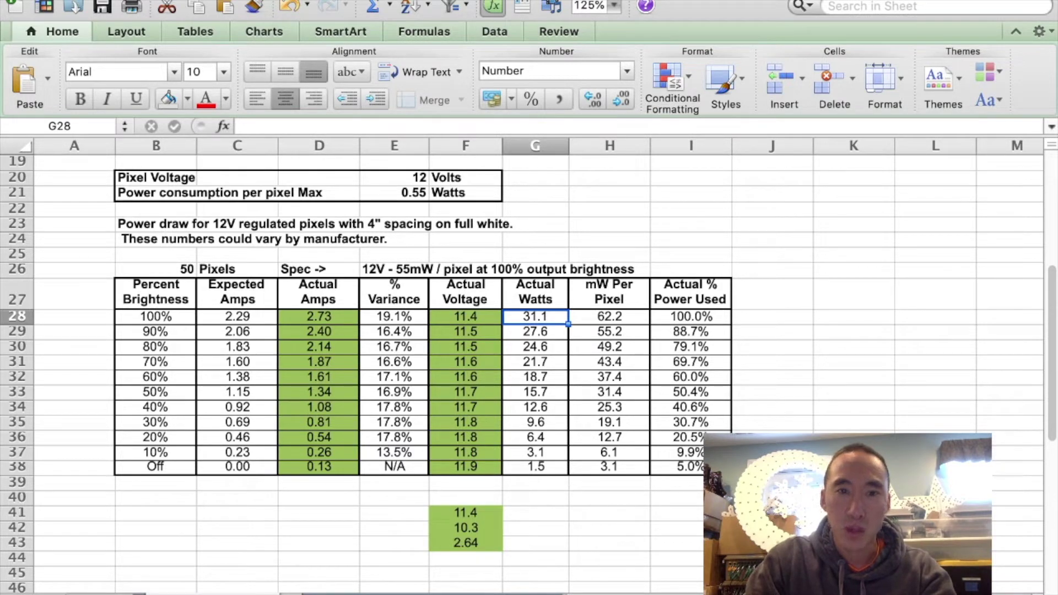
left_click(609, 316)
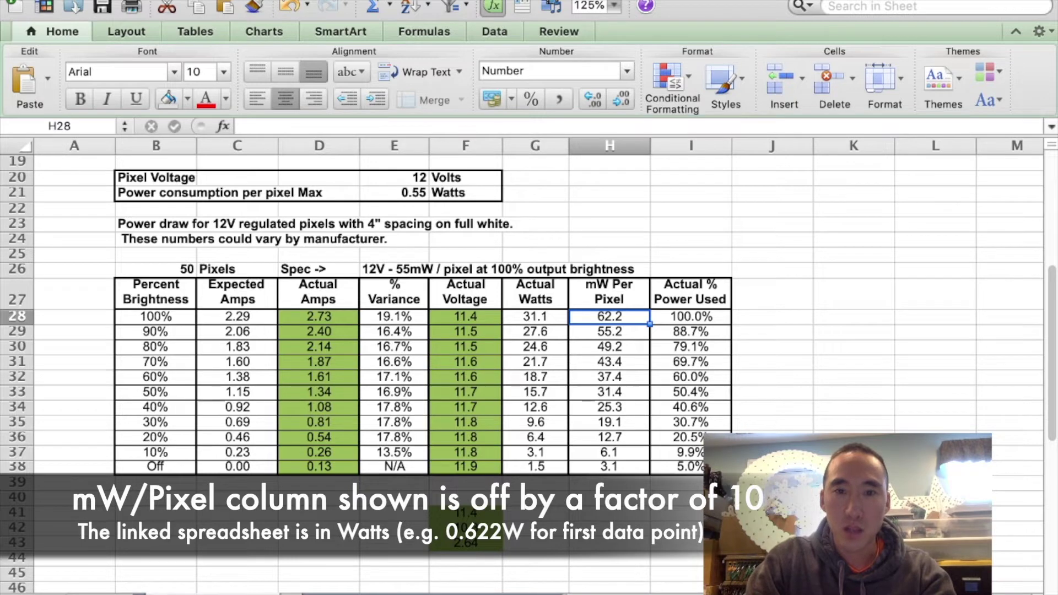
left_click(691, 316)
left_click_drag(690, 317, 691, 452)
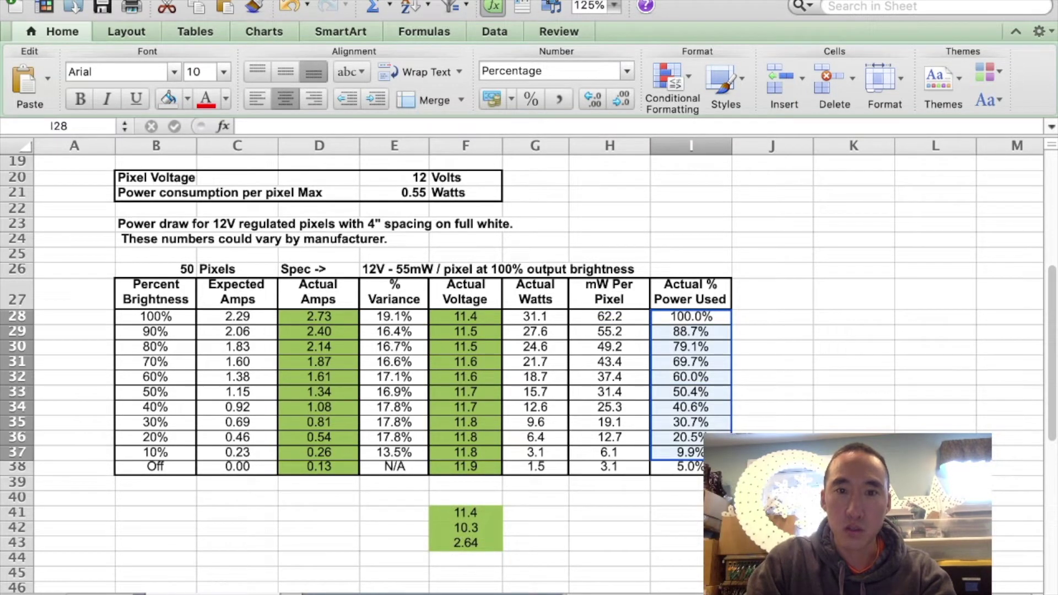
left_click(609, 316)
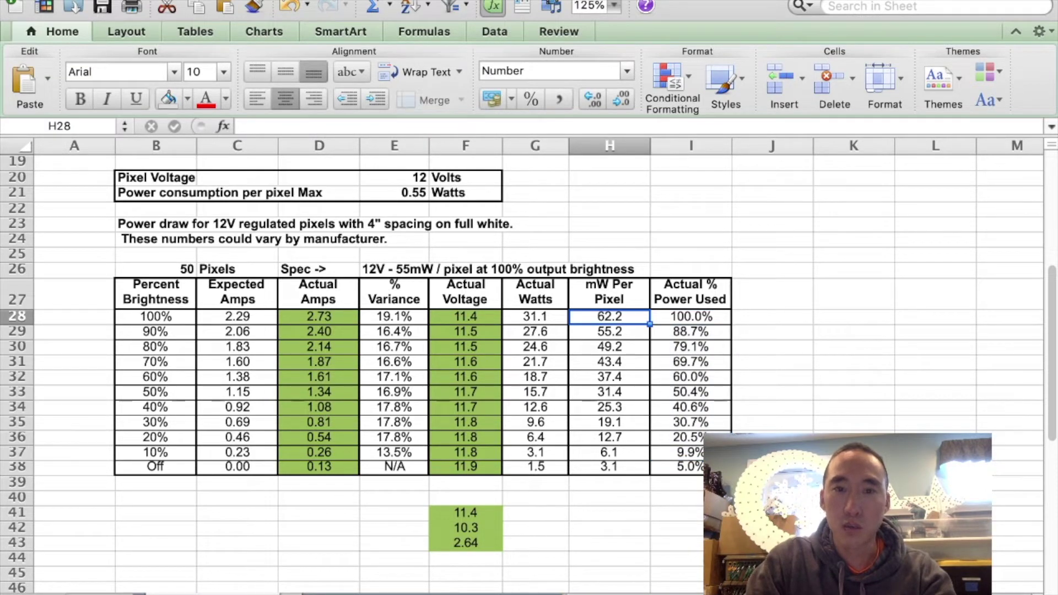
left_click_drag(465, 316, 465, 466)
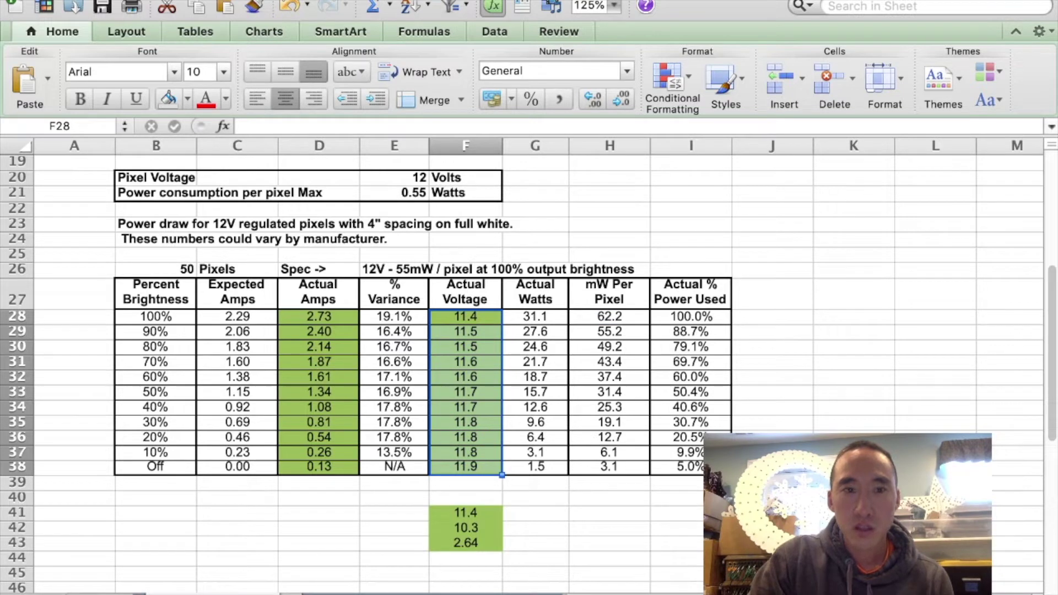
Compare the Percent Brightness settings with the Actual % Power Used values row by row from 100% down to 10%
left_click(691, 316)
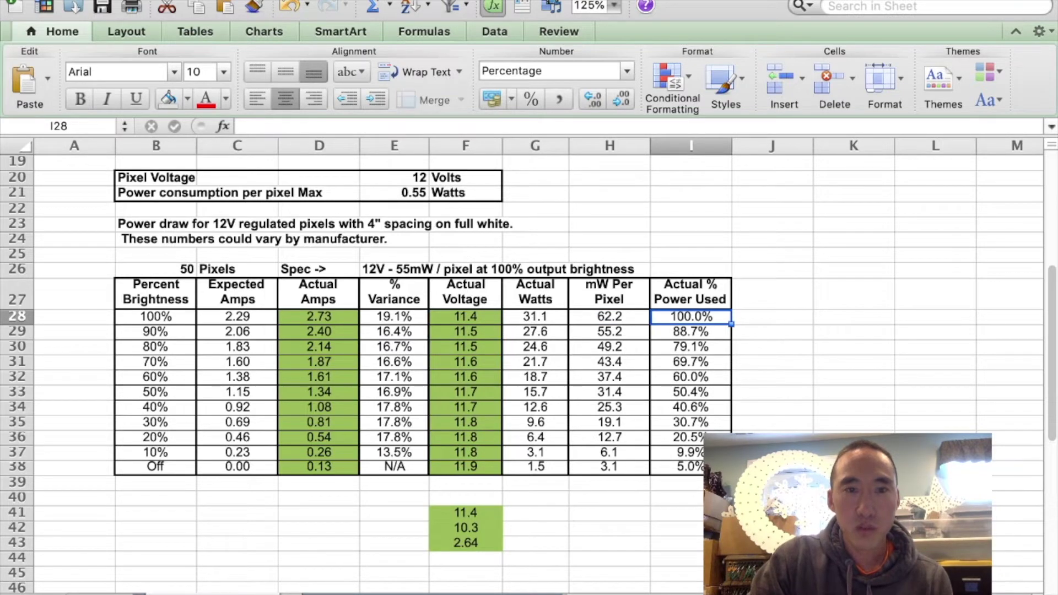
left_click(156, 317)
key("Down")
key("Down")
key("Down")
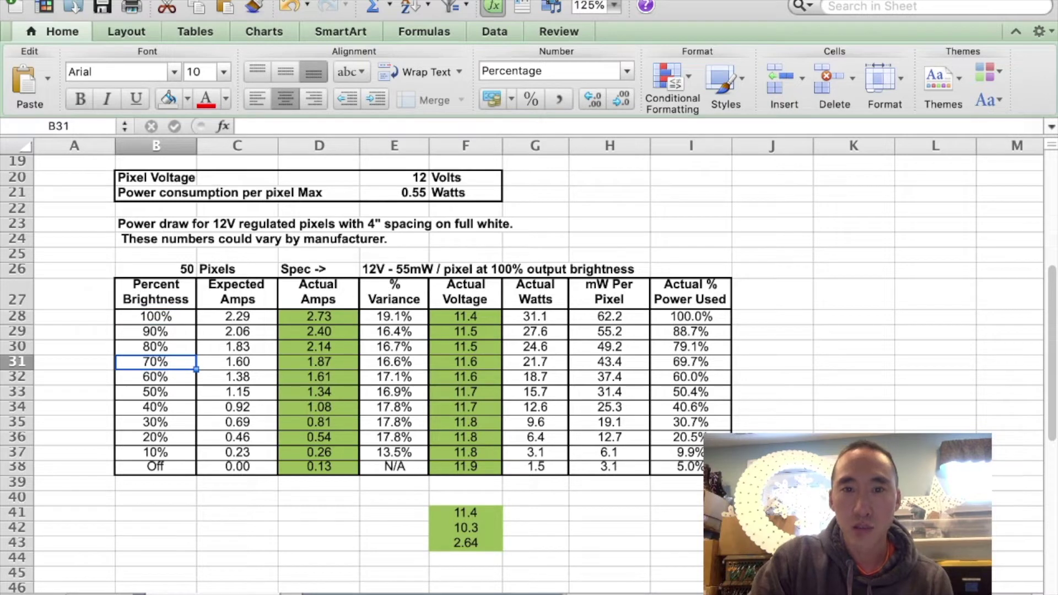
left_click(691, 317)
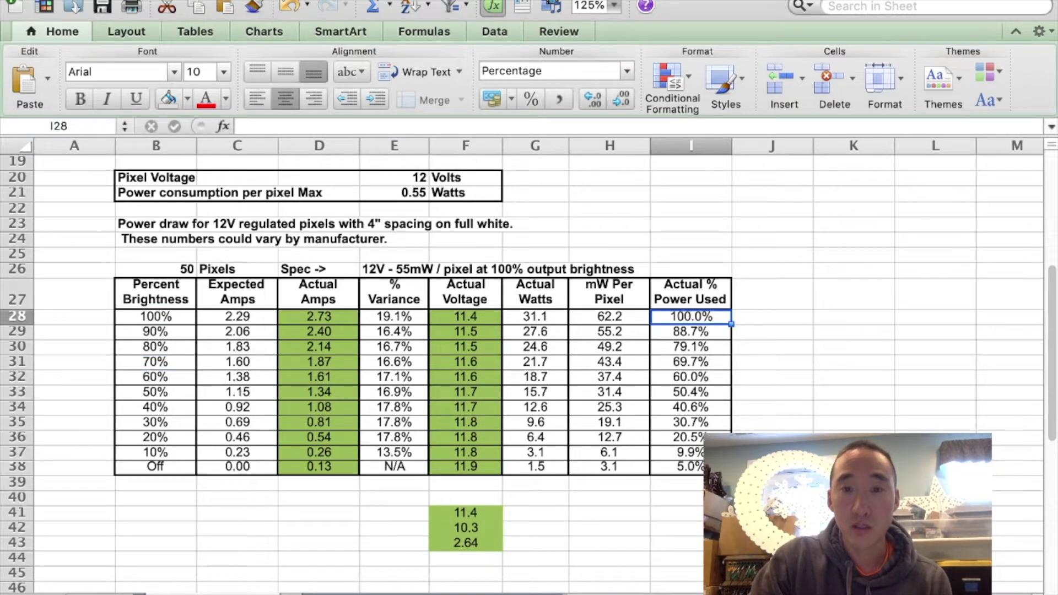
left_click(691, 331)
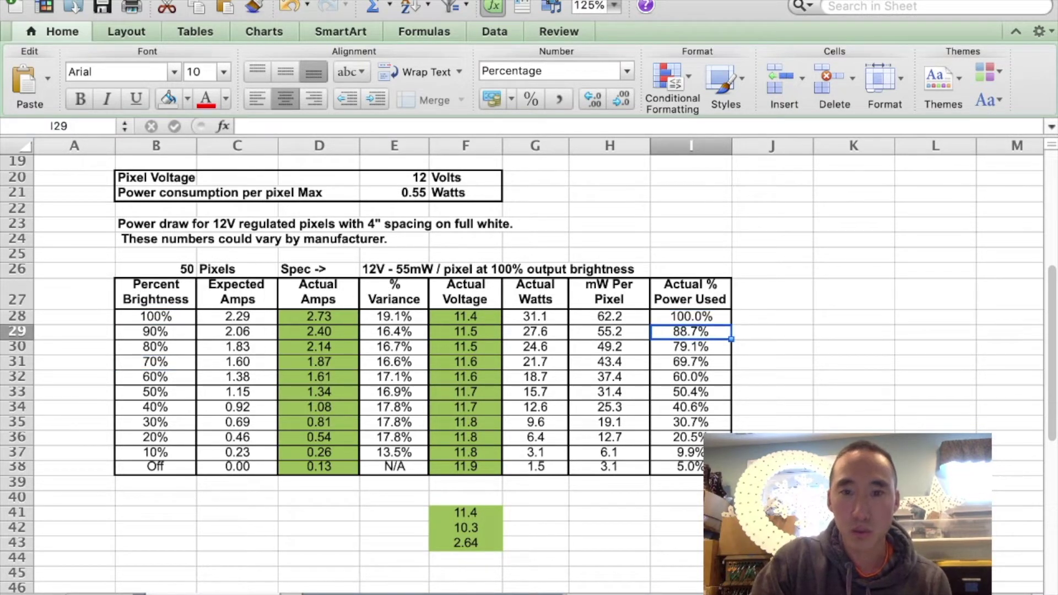
left_click(691, 347)
left_click(691, 361)
left_click(690, 376)
left_click(691, 392)
left_click(691, 407)
left_click(691, 422)
left_click(677, 436)
left_click(677, 451)
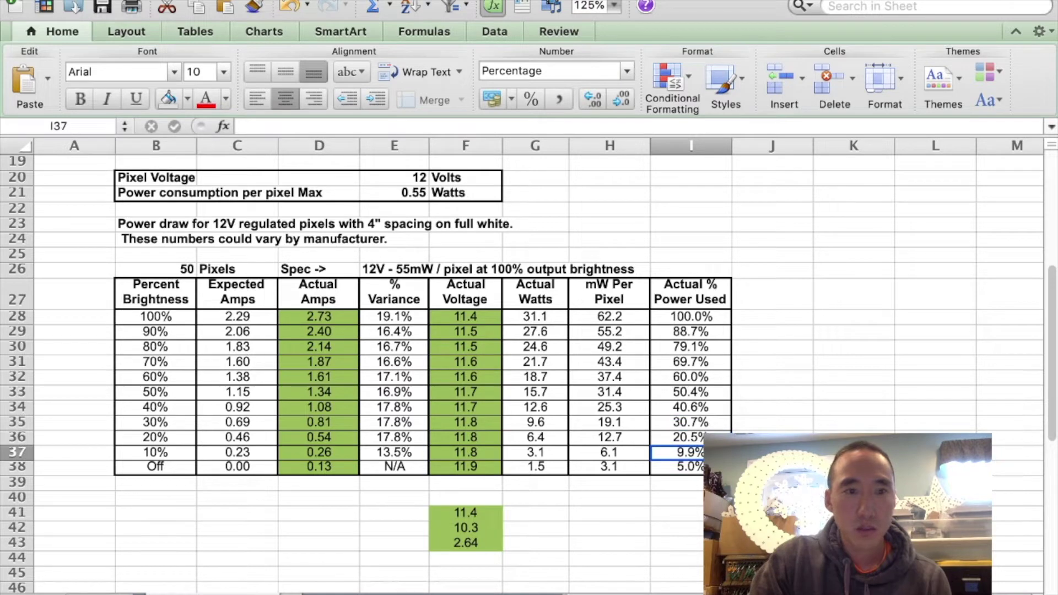
Examine the Off row's actual amps, voltage, watts and percentage of power used
left_click(155, 467)
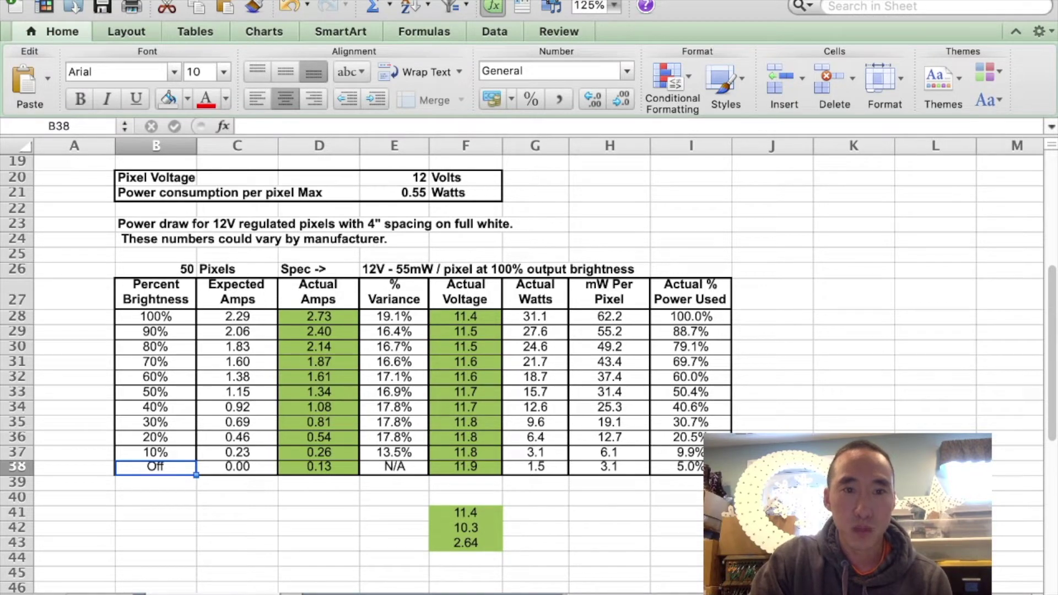
left_click(318, 466)
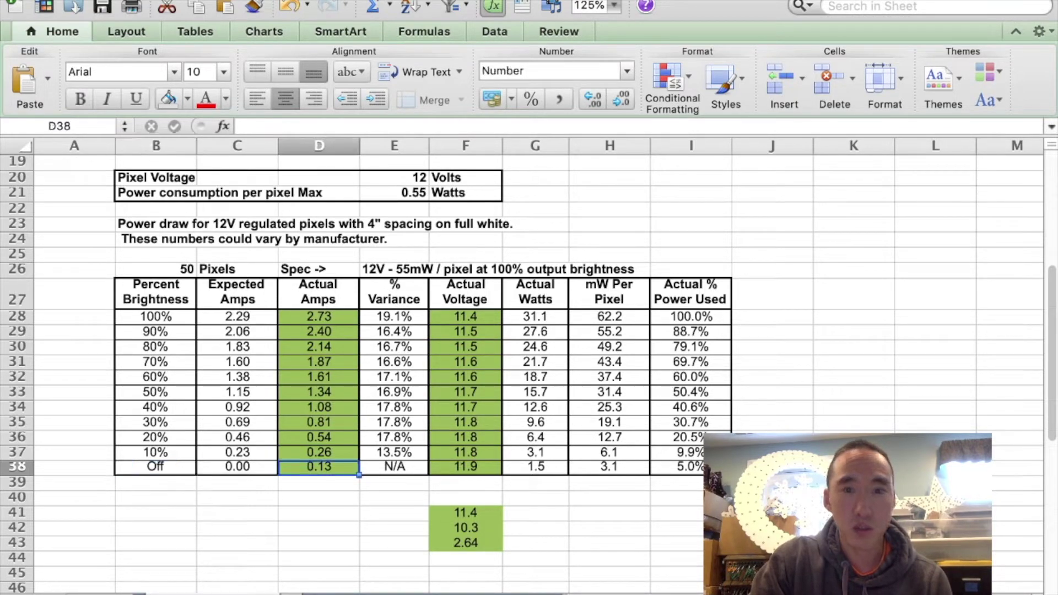
left_click(465, 467)
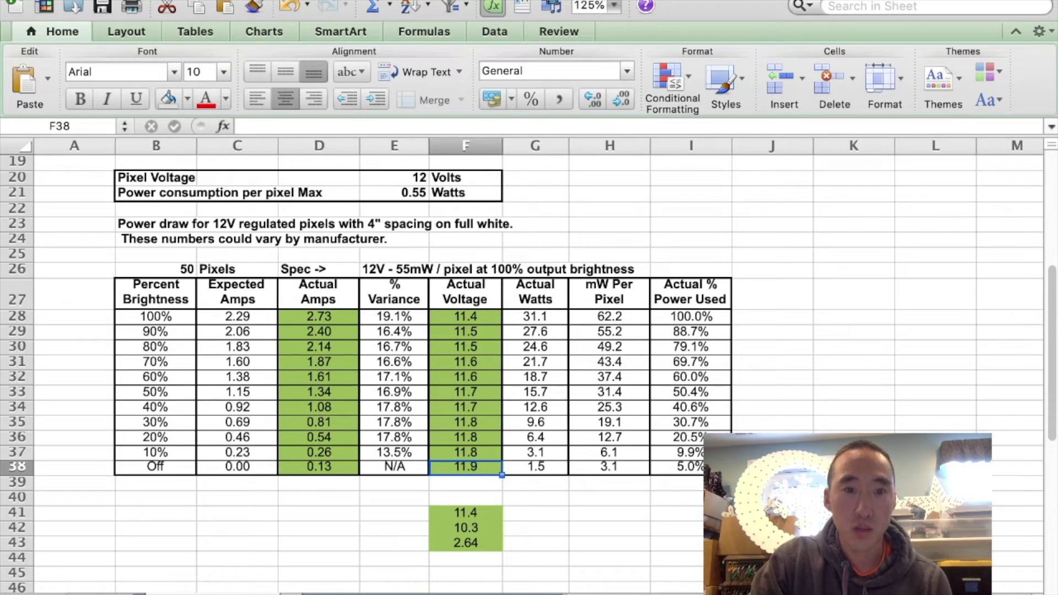
left_click(535, 467)
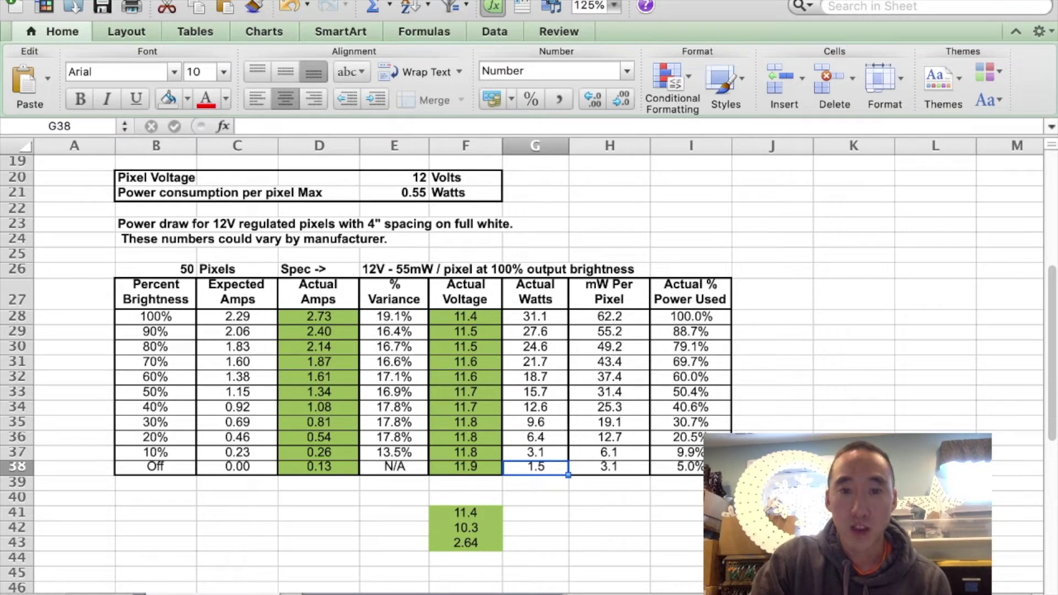
left_click(690, 466)
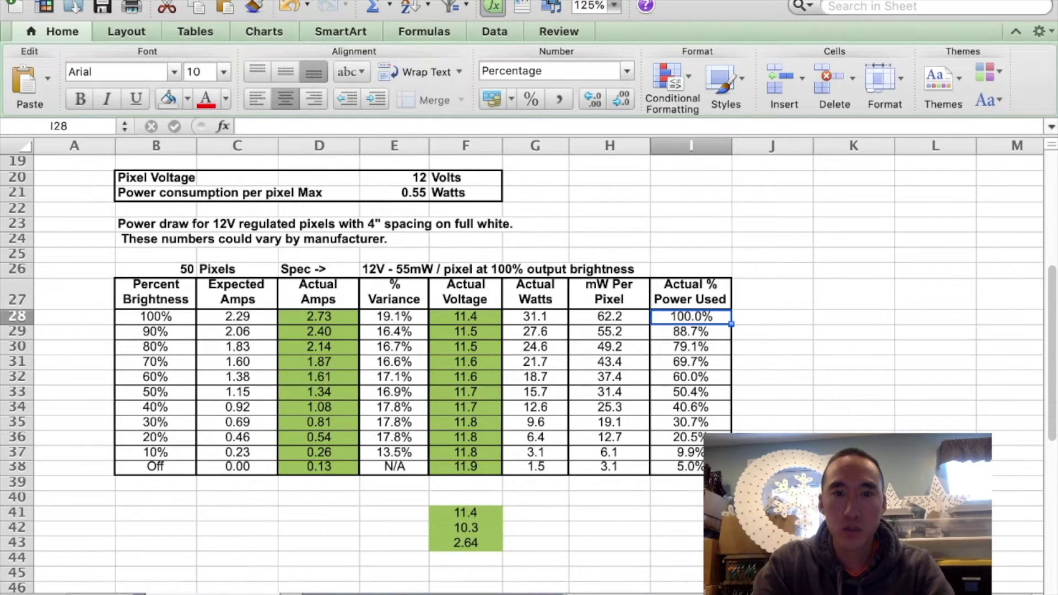
Review the mW per pixel, actual voltage and expected amps in the 100% brightness row
left_click(608, 316)
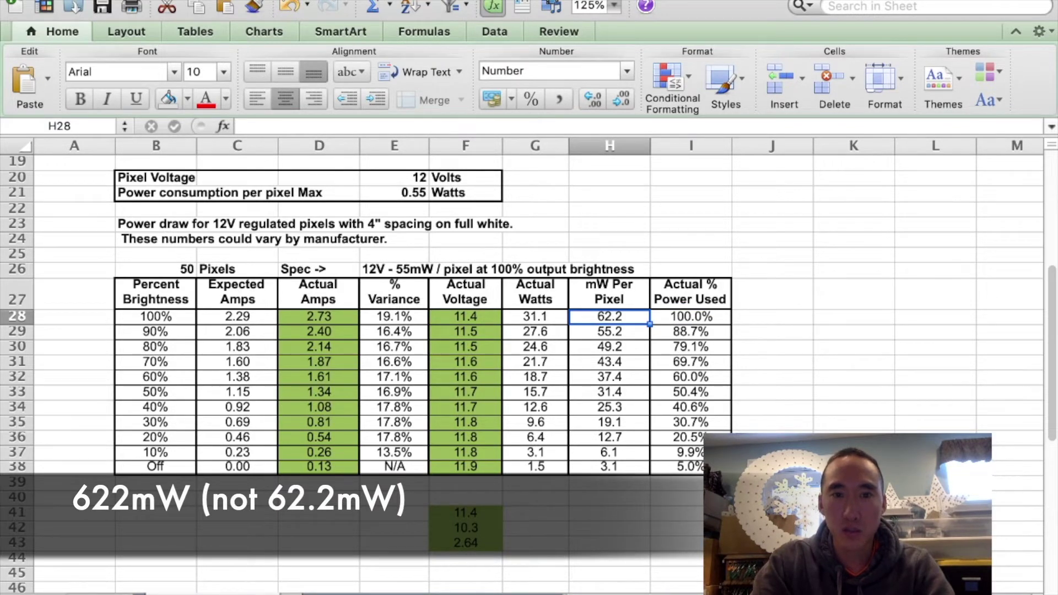
left_click(465, 316)
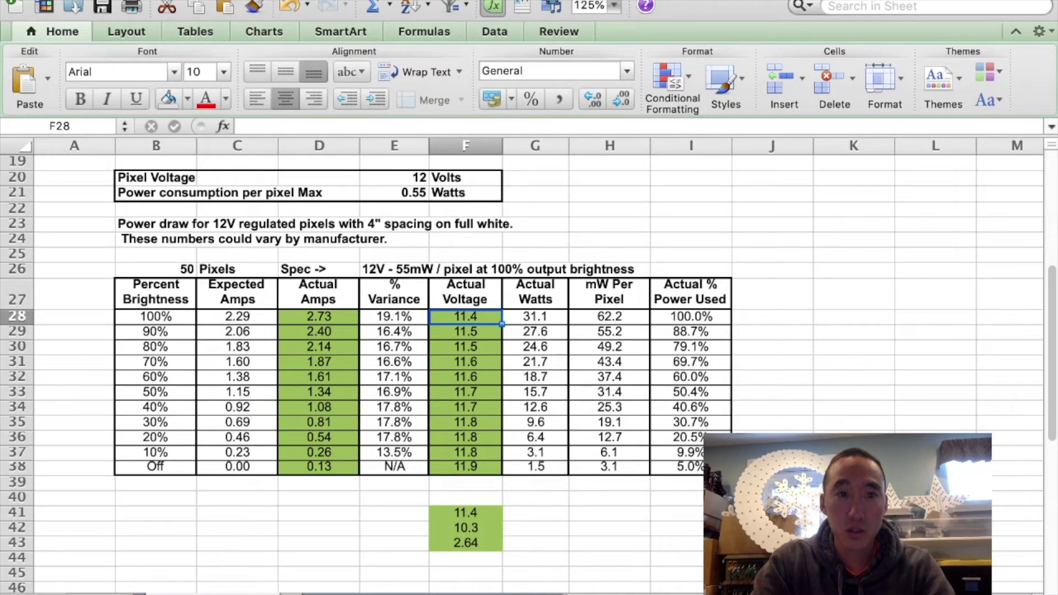
left_click(237, 316)
Set the maximum power consumption per pixel above the measured table to 0.65 watts
left_click(394, 178)
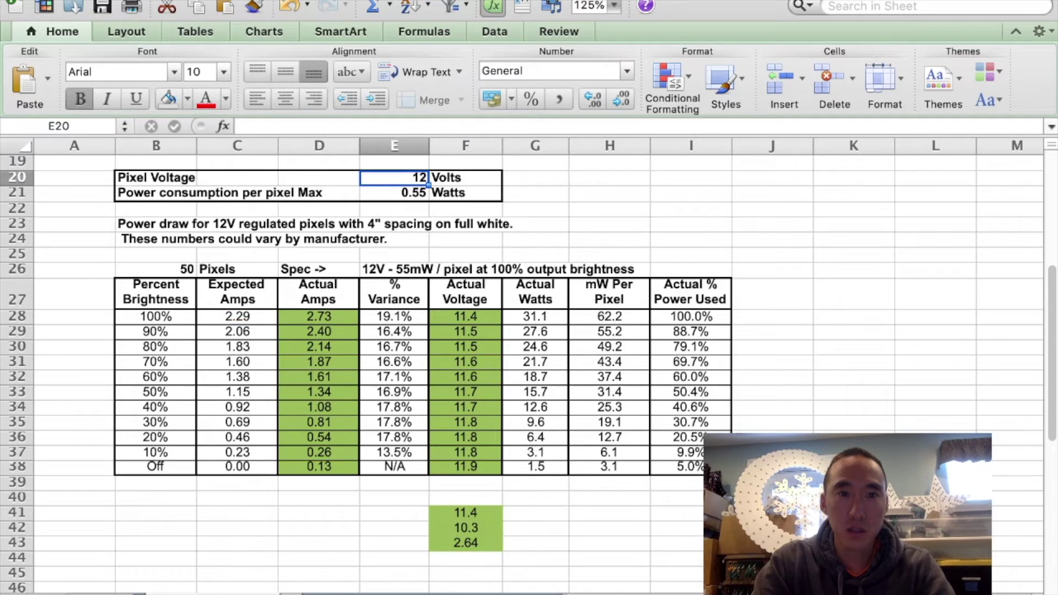
left_click(394, 193)
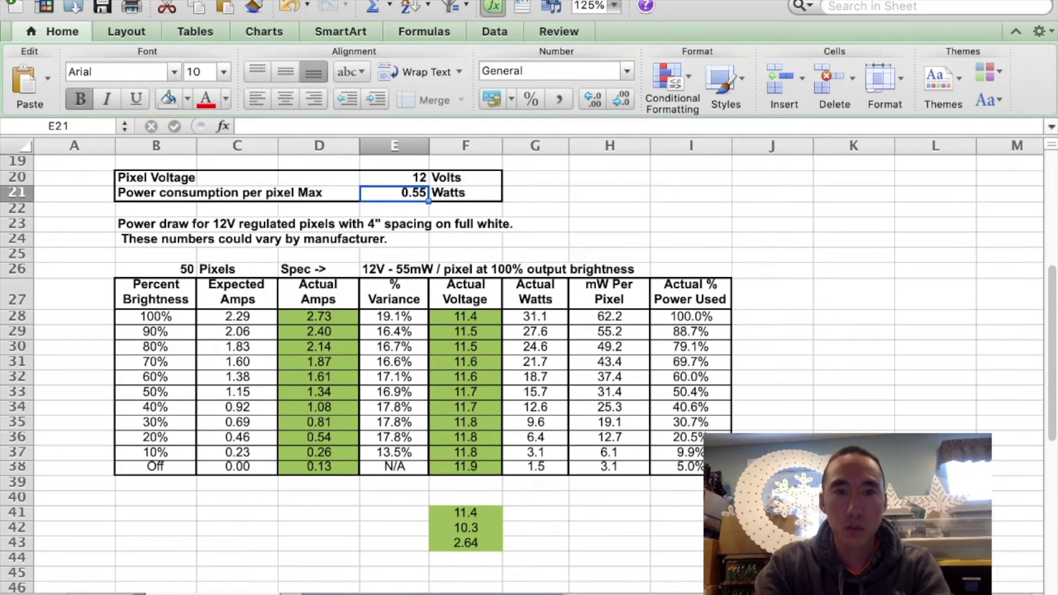
key("ctrl+u")
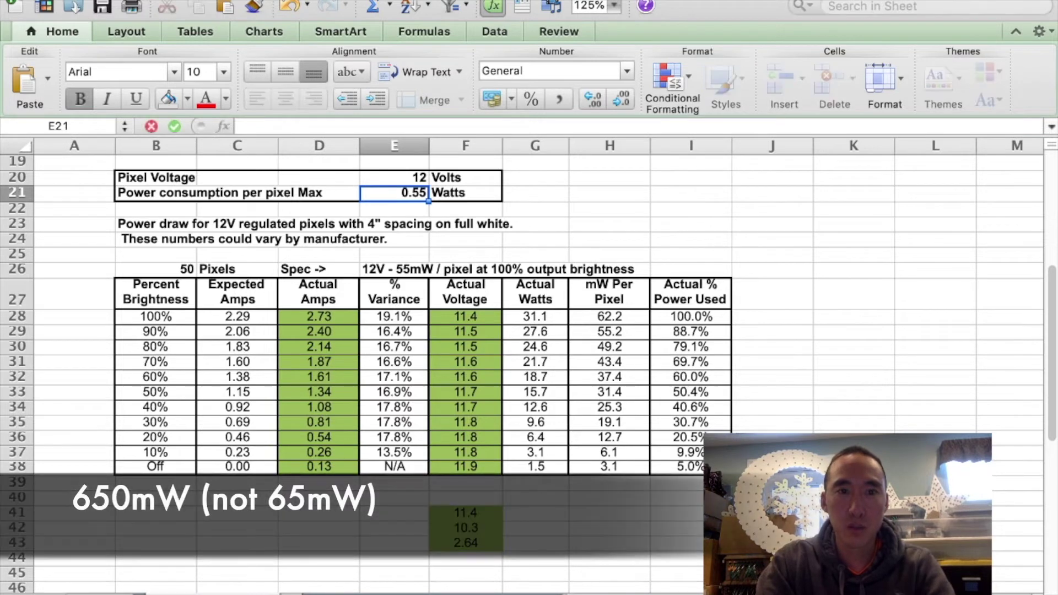
type("0.65")
key("Return")
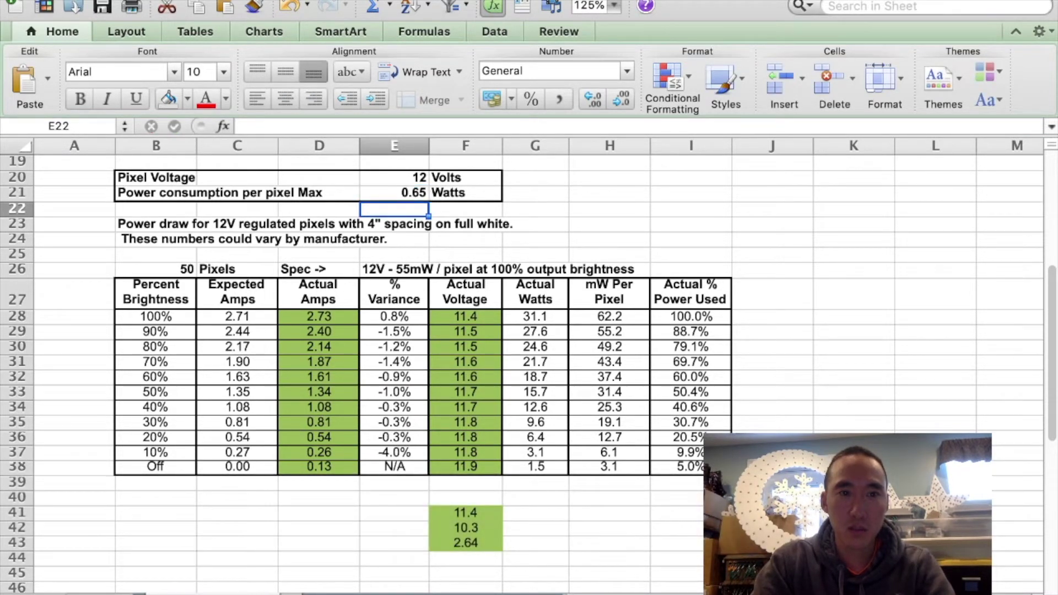
Compare the expected and actual amps at 100% brightness, and highlight the % Variance values from 100% down to Off
left_click(237, 317)
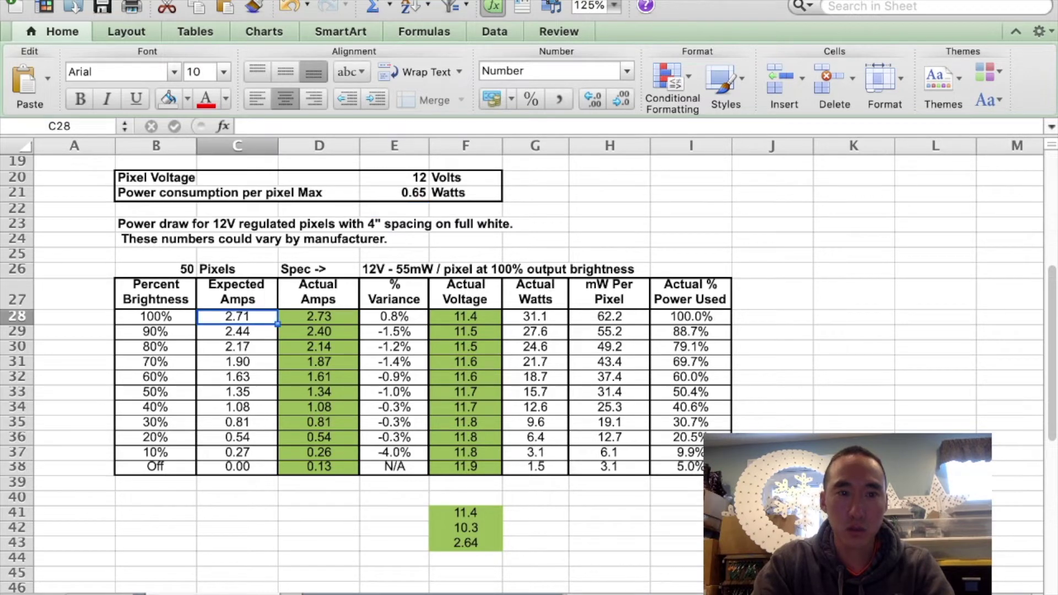
left_click(318, 316)
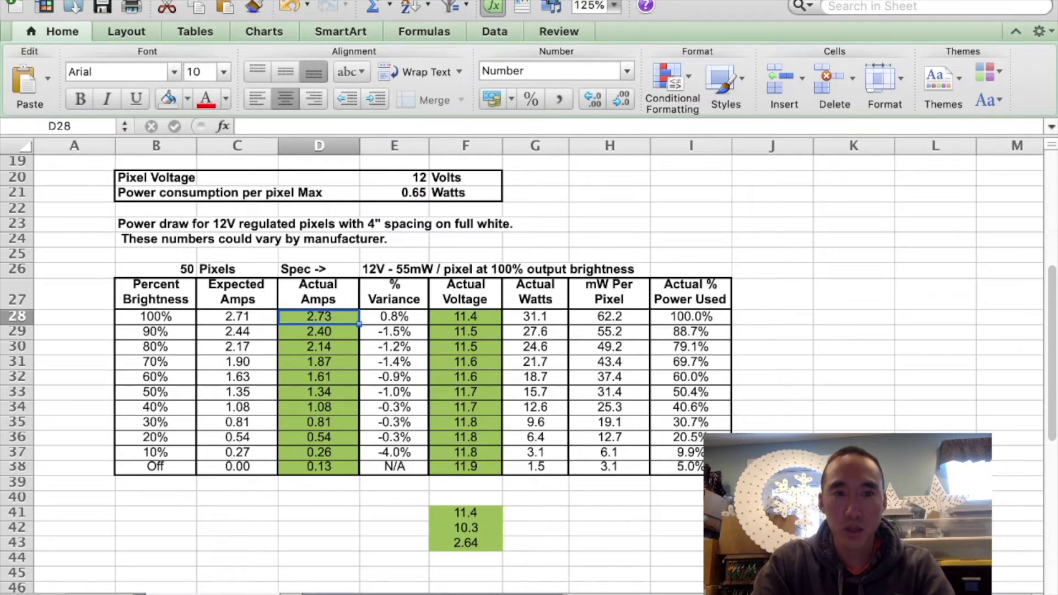
left_click(394, 317)
left_click_drag(394, 316, 394, 466)
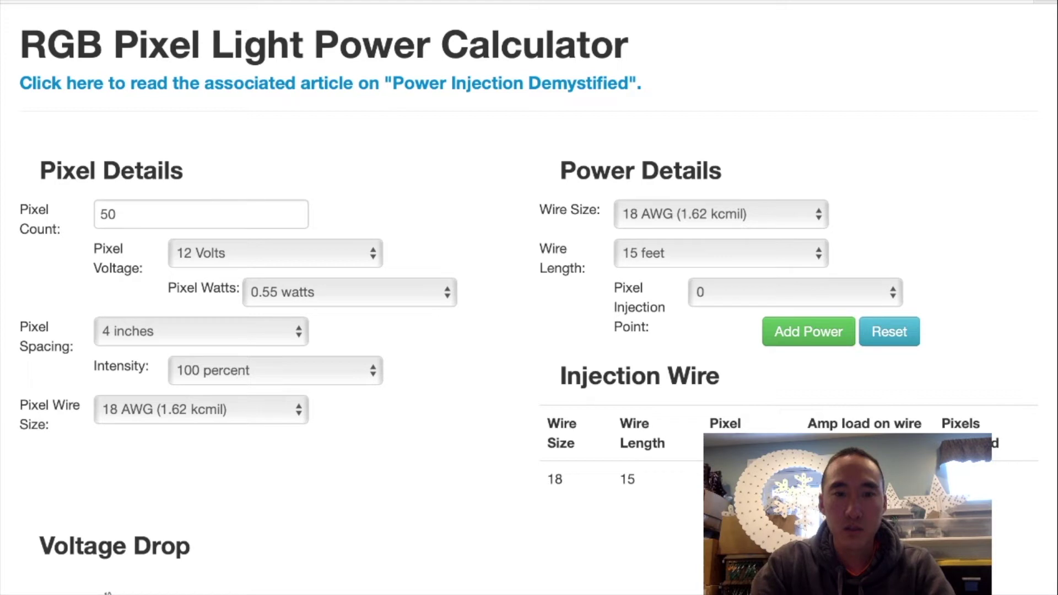
Switch to the RGB Pixel Light Power Calculator and set the pixel watts to 0.65 watts for the 50-pixel string
left_click(349, 292)
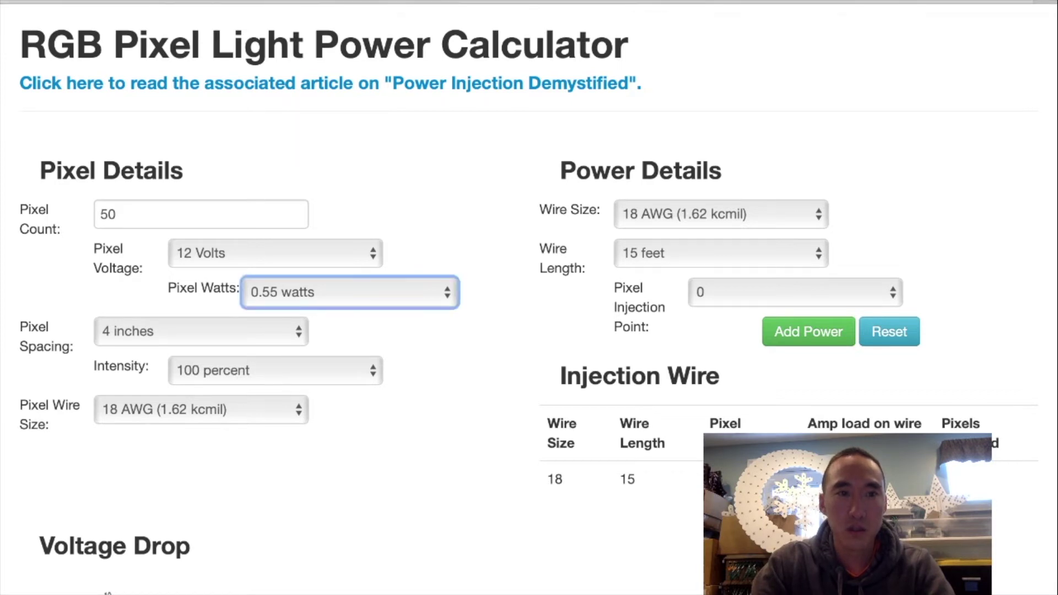
left_click(117, 214)
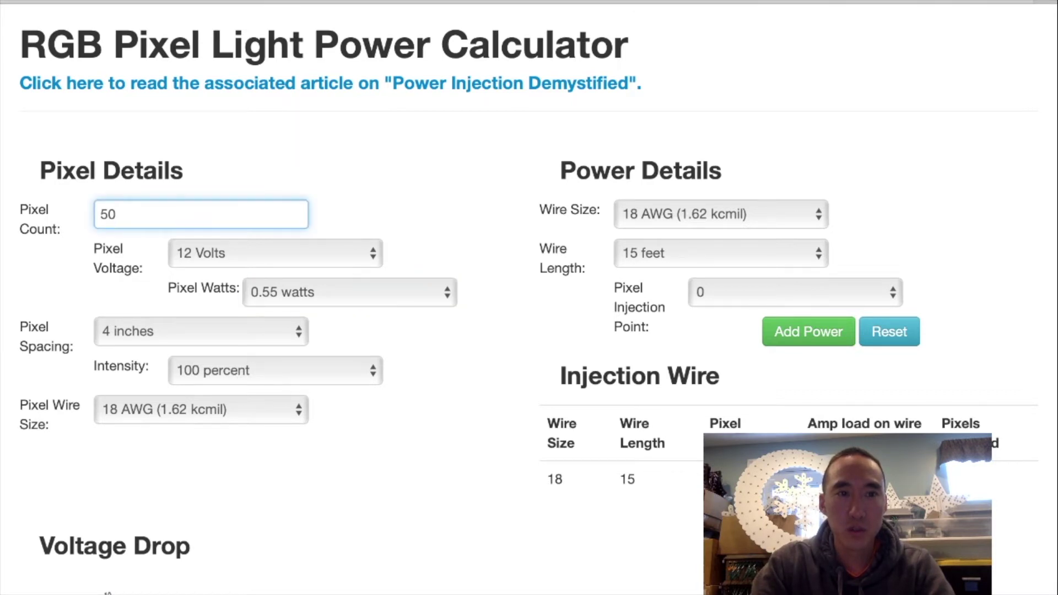
left_click(349, 292)
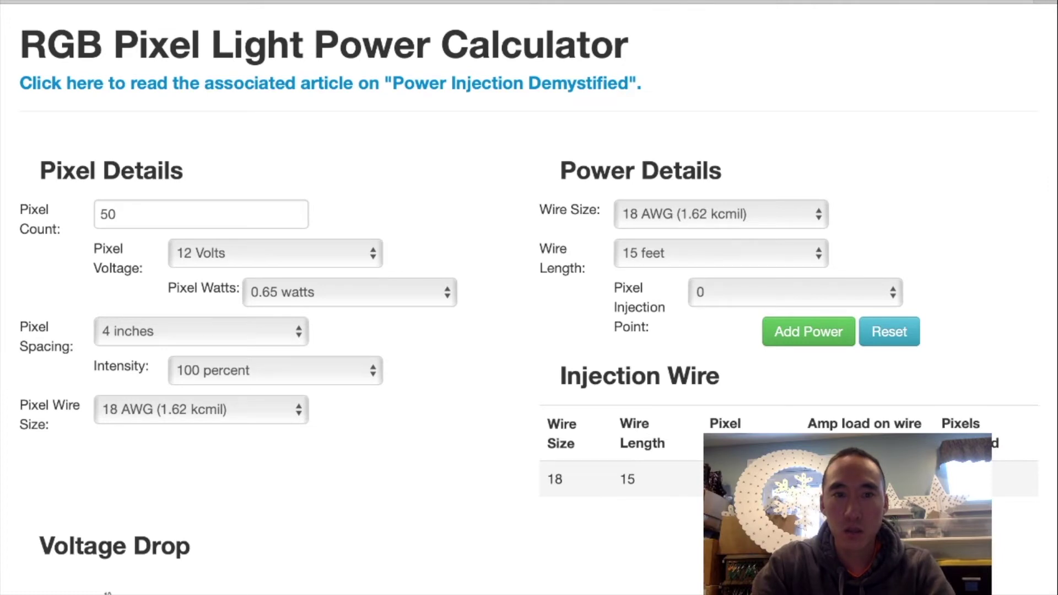
Examine the voltage level and Voltage Drop Percent charts across the string, and return to the pixel details
scroll(529, 298, "down", 5)
scroll(529, 298, "down", 8)
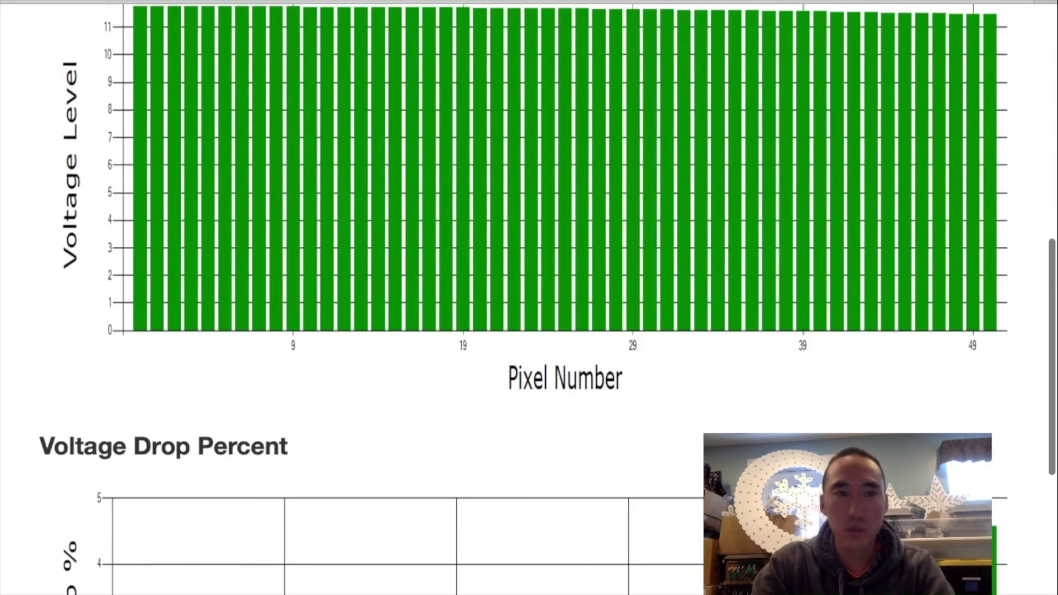
scroll(529, 298, "down", 4)
scroll(529, 298, "down", 2)
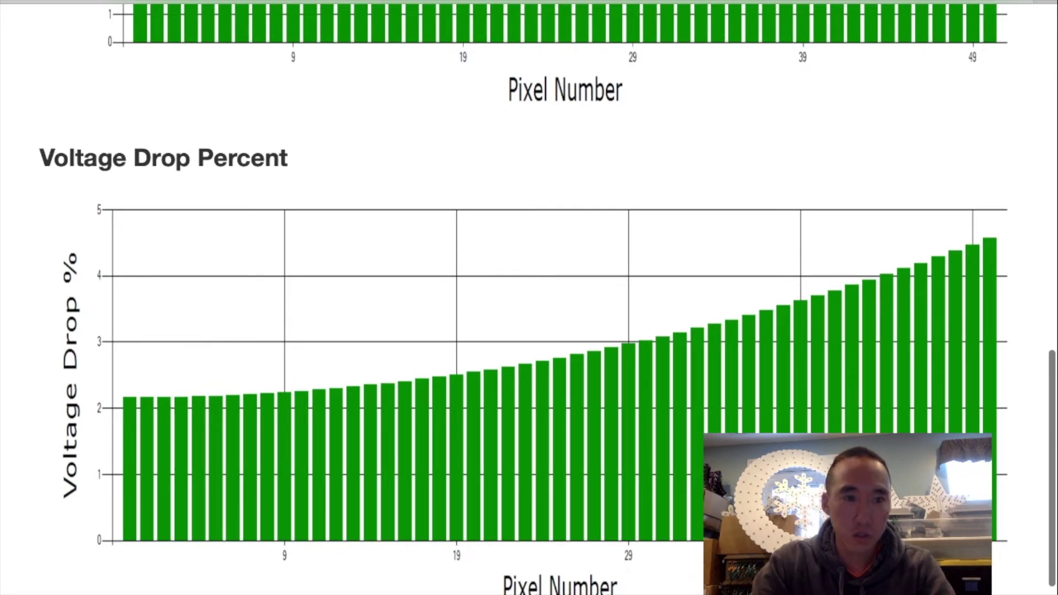
scroll(529, 297, "up", 15)
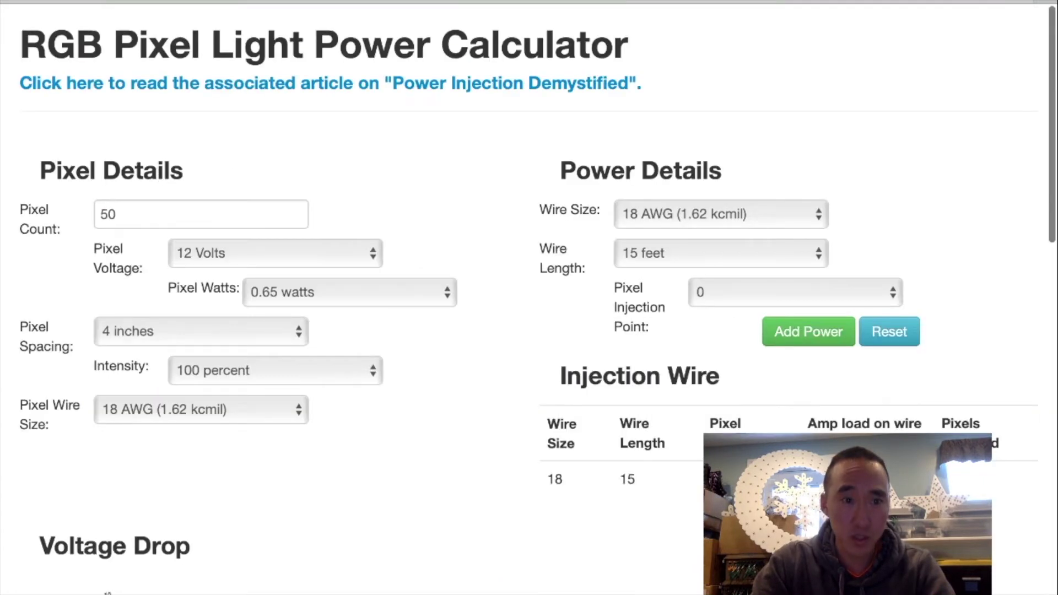